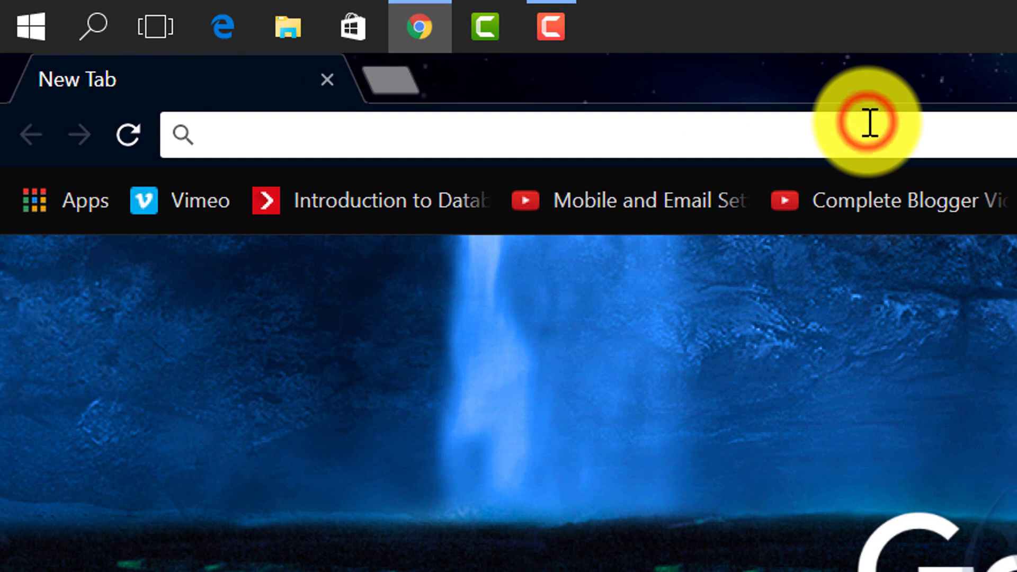
Search the web for "xampp" and open the Apache Friends result "XAMPP Installers and Downloads for Apache Friends".
text(x)
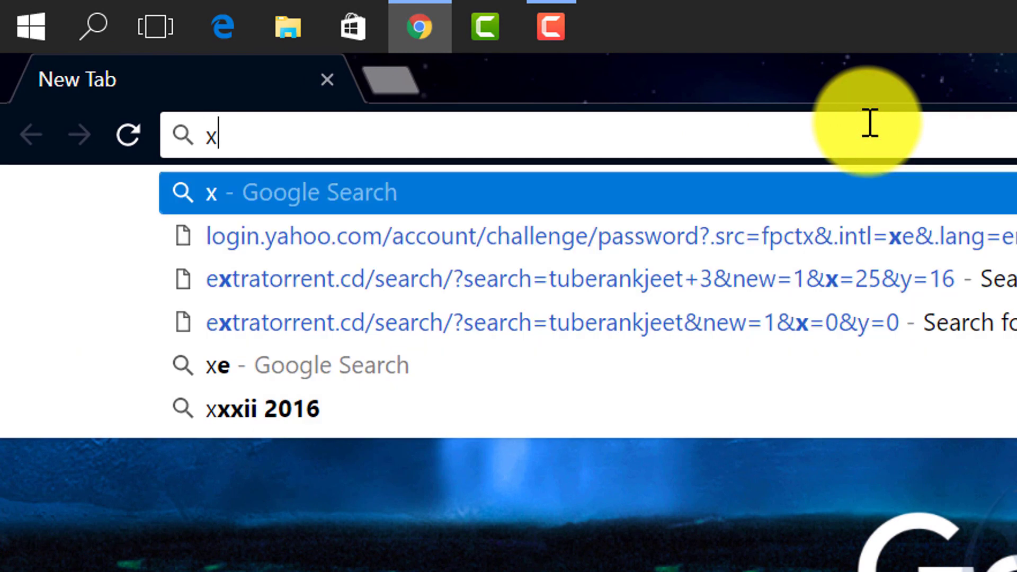
text(ampp)
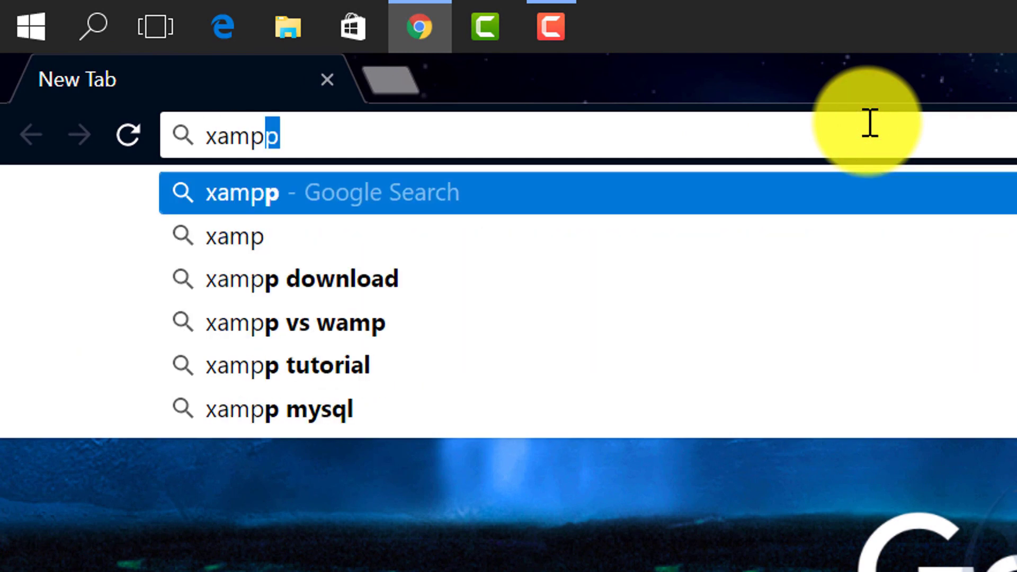
key(Escape)
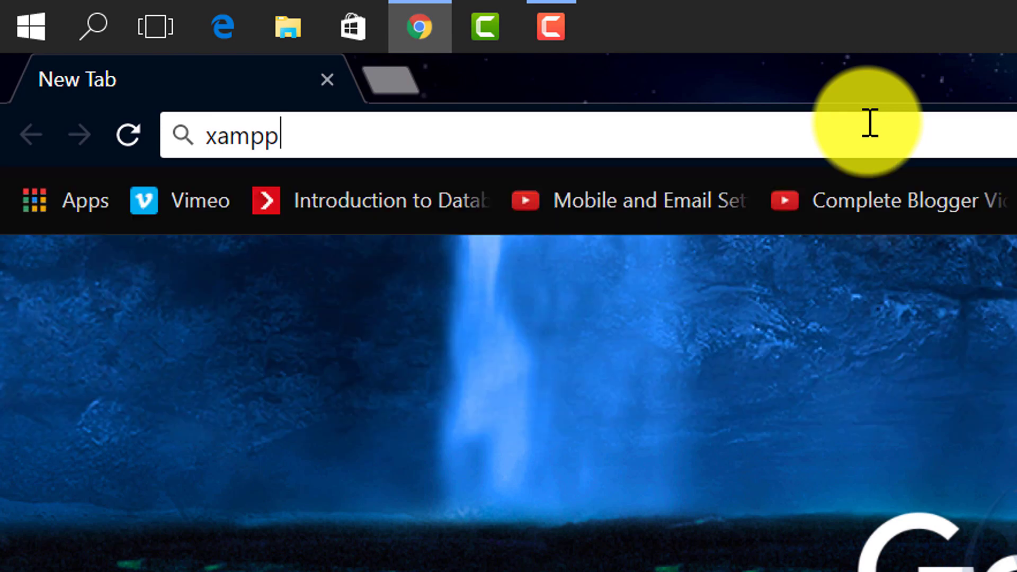
key(Return)
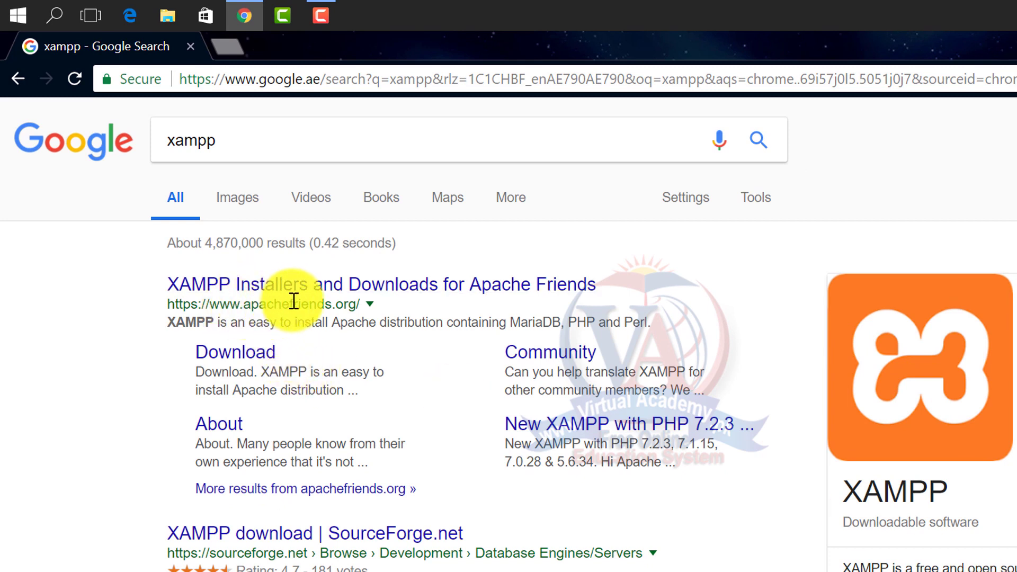
drag(361, 305, 165, 305)
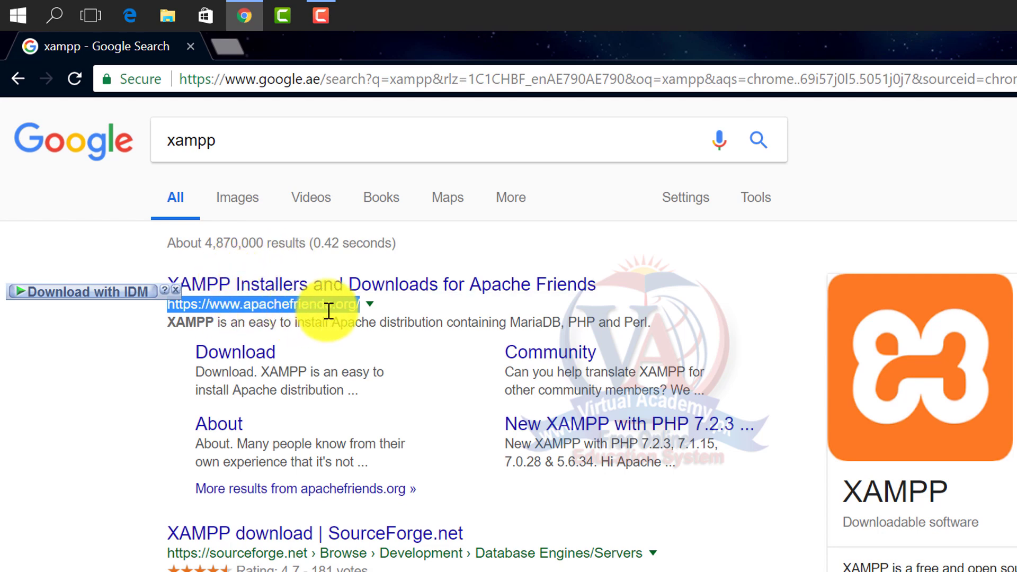
click(388, 290)
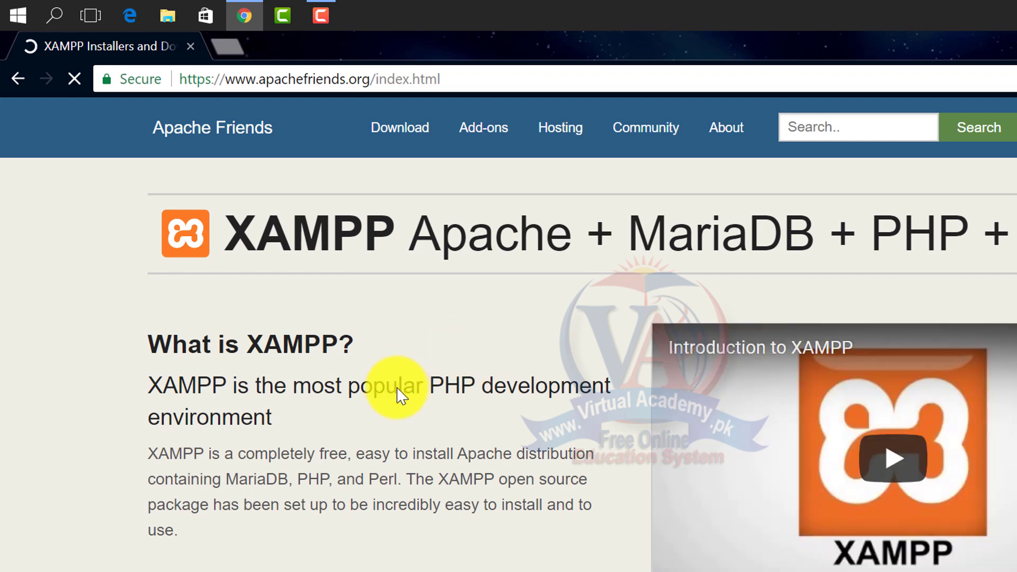
Download the XAMPP for Windows 7.2.3 (PHP 7.2.3) installer to the proposed Programs folder.
scroll(400, 392, down, 4)
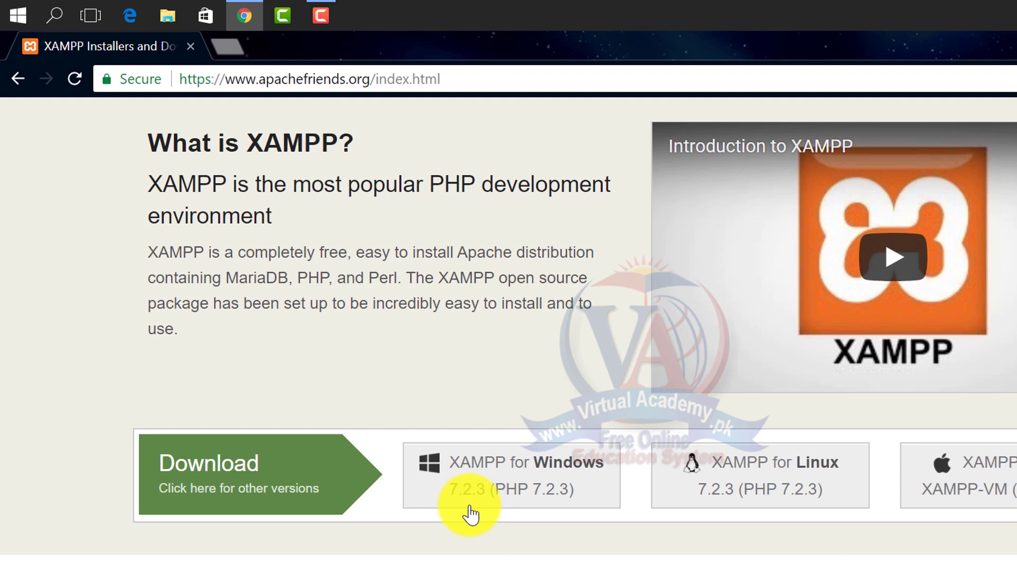
click(518, 476)
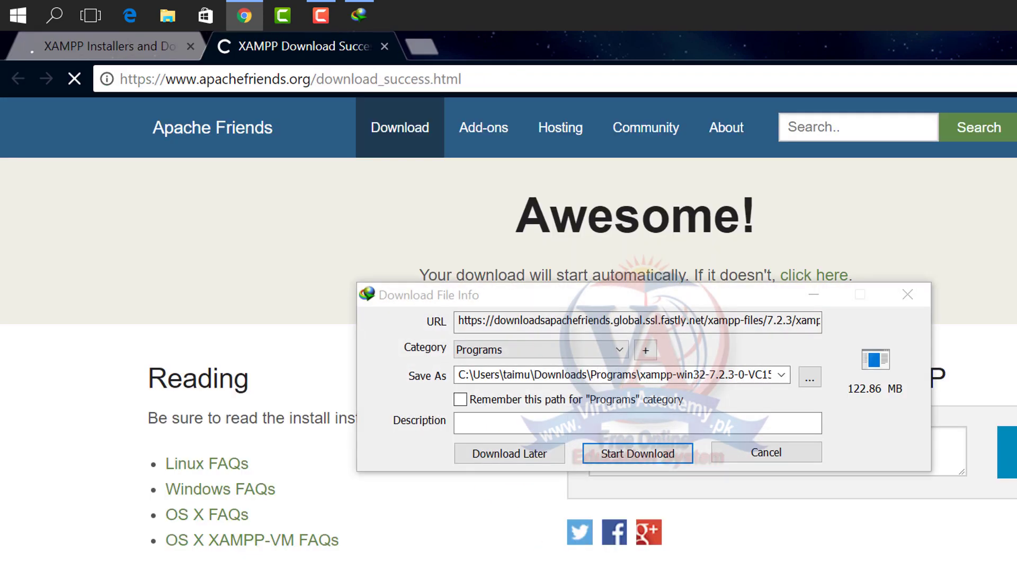
click(651, 450)
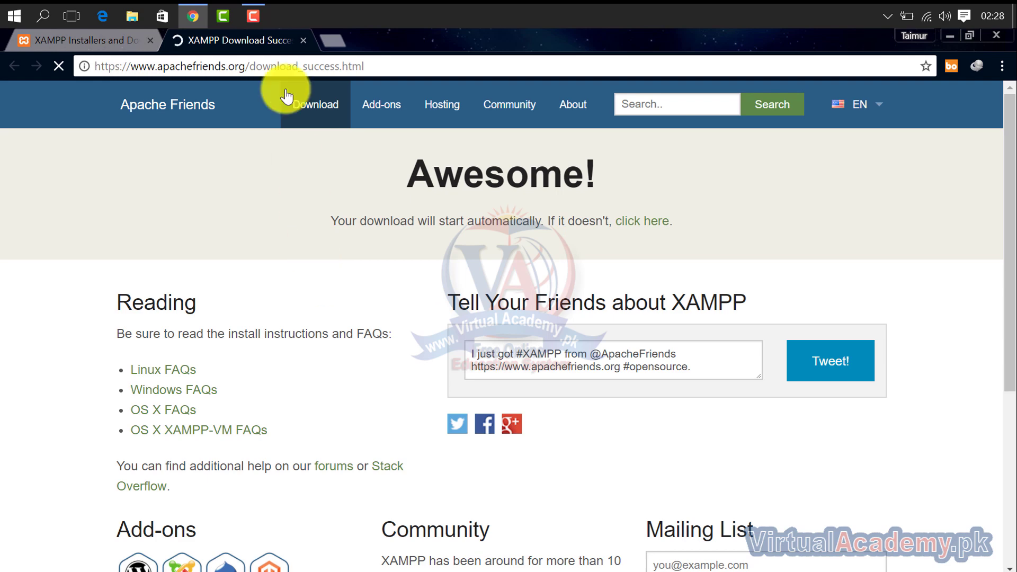
Find xampp-win32-7.2.3-0-VC15-installer in the Programs folder of Downloads and run it as administrator.
click(123, 16)
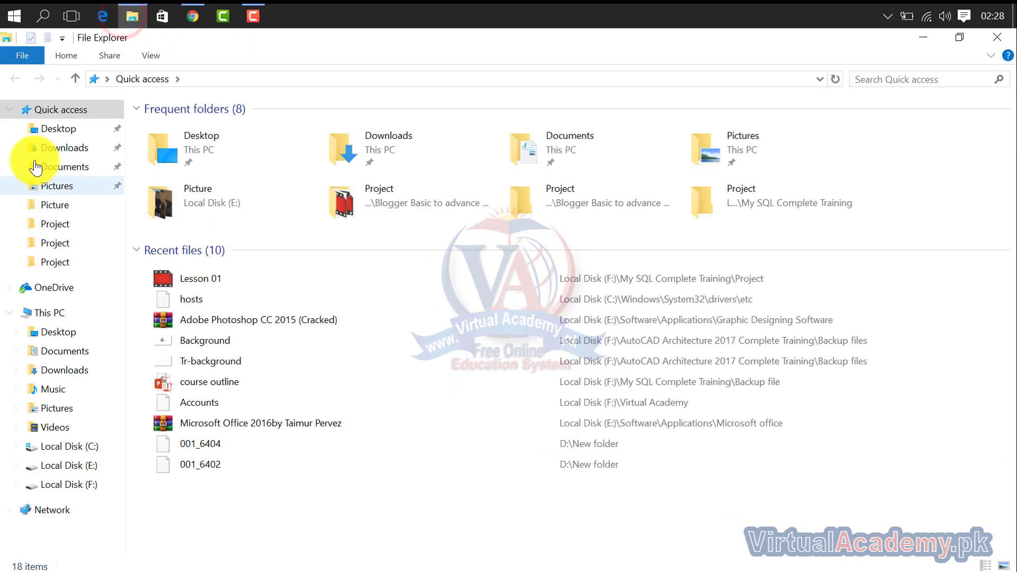
click(25, 146)
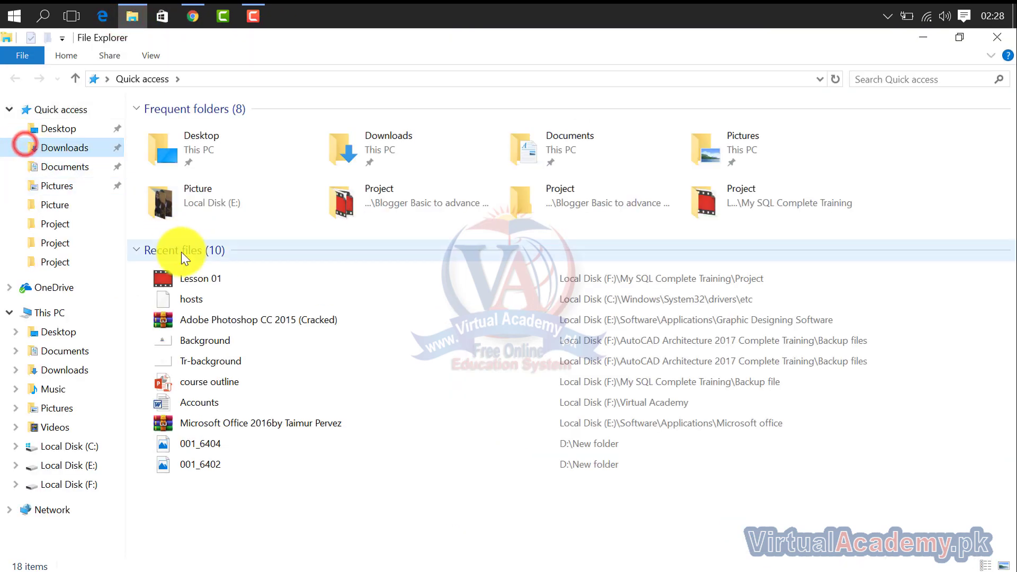
click(66, 148)
click(182, 183)
double_click(182, 184)
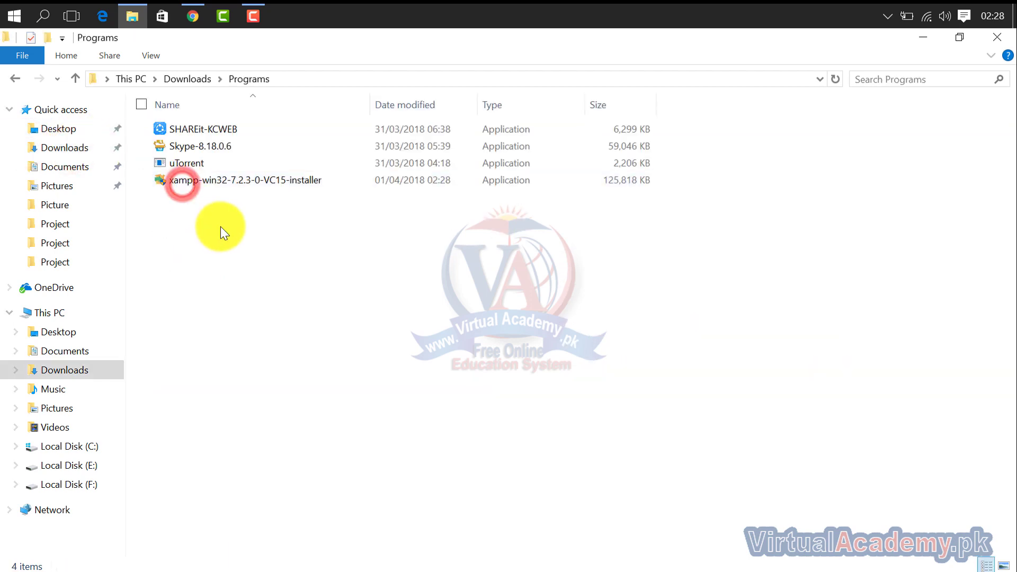
click(214, 186)
right_click(221, 179)
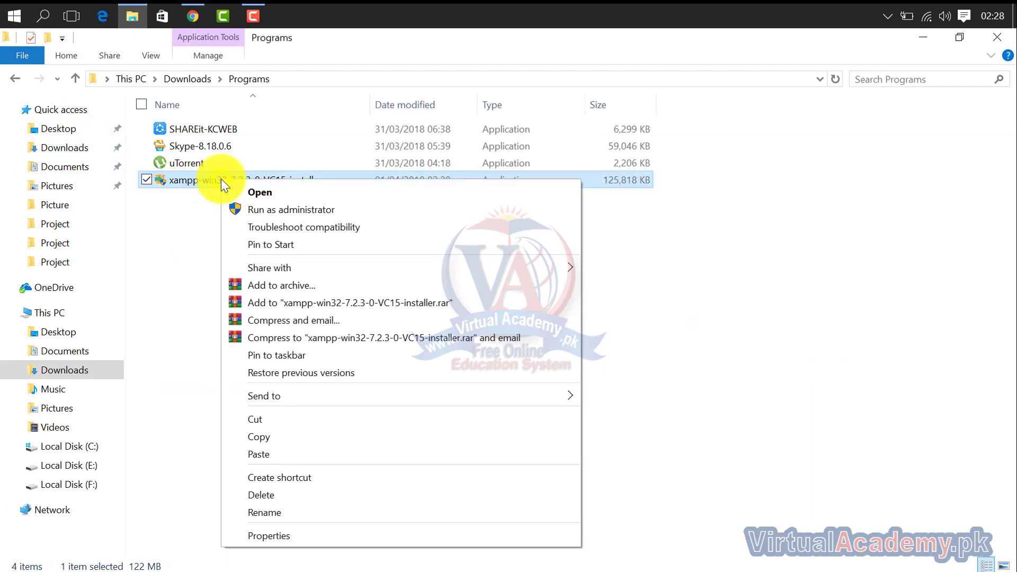
click(280, 212)
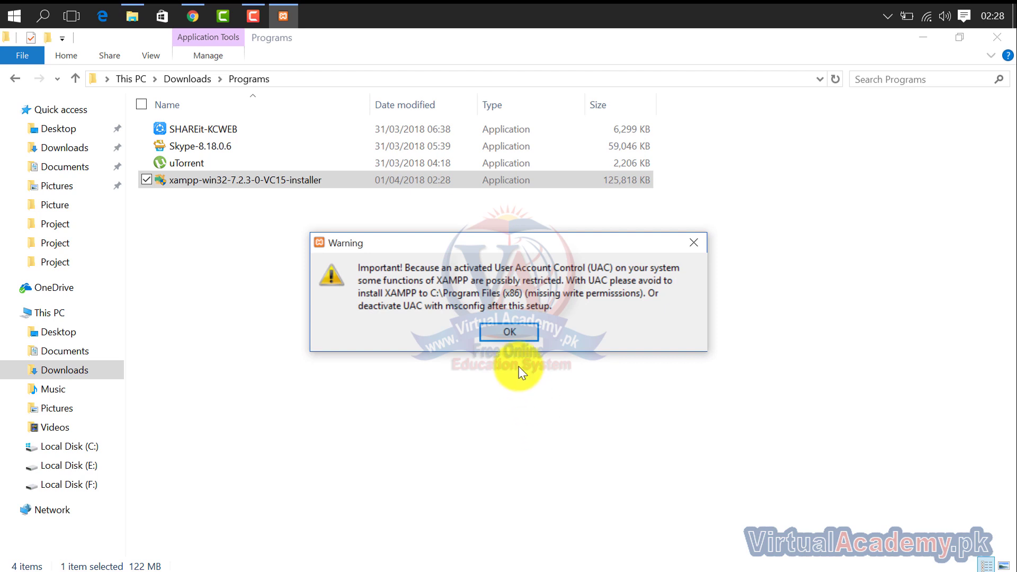
Dismiss the UAC warning and start installing XAMPP with all components into C:\xampp.
click(514, 337)
click(602, 472)
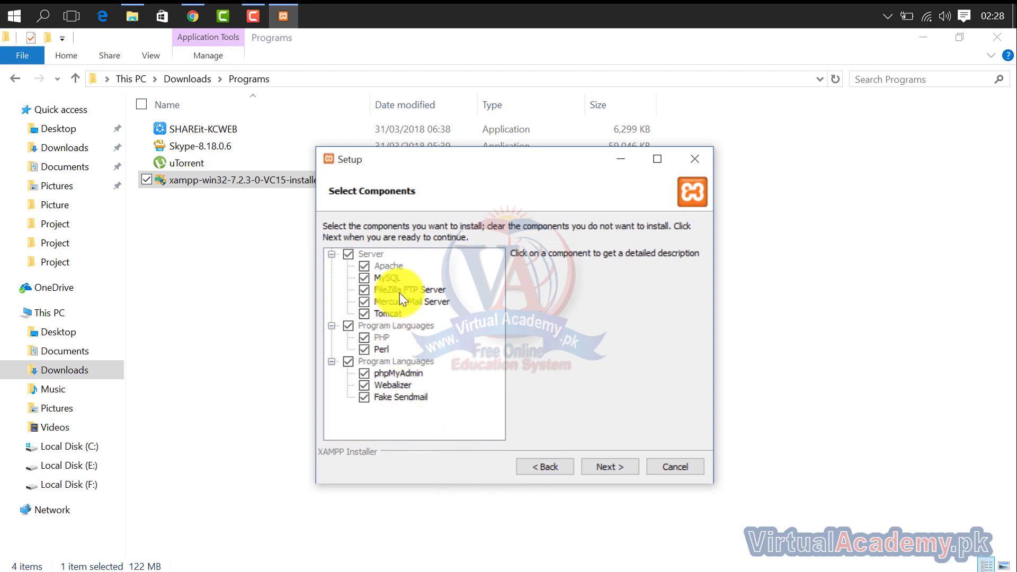
click(609, 466)
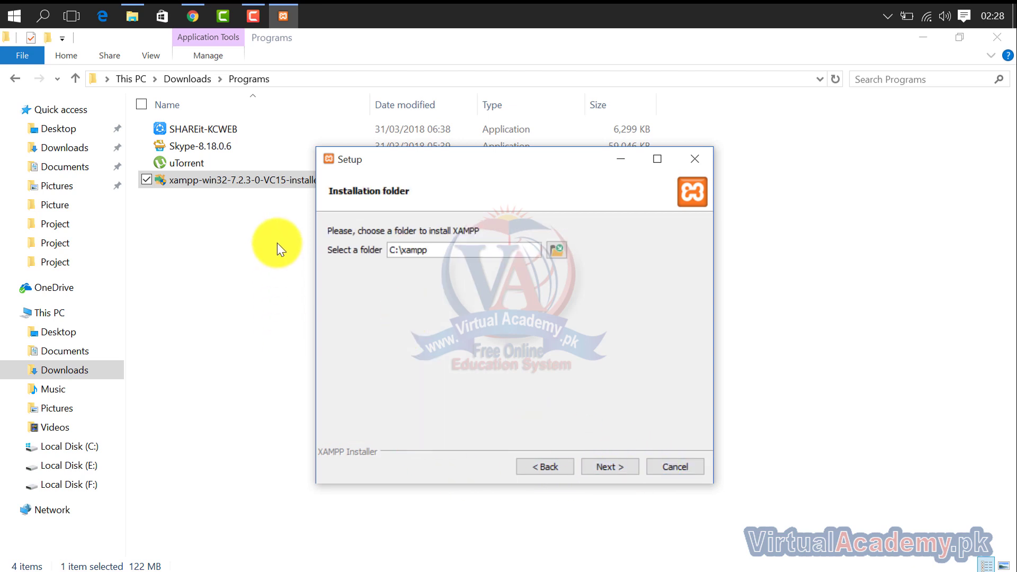
drag(427, 249, 322, 243)
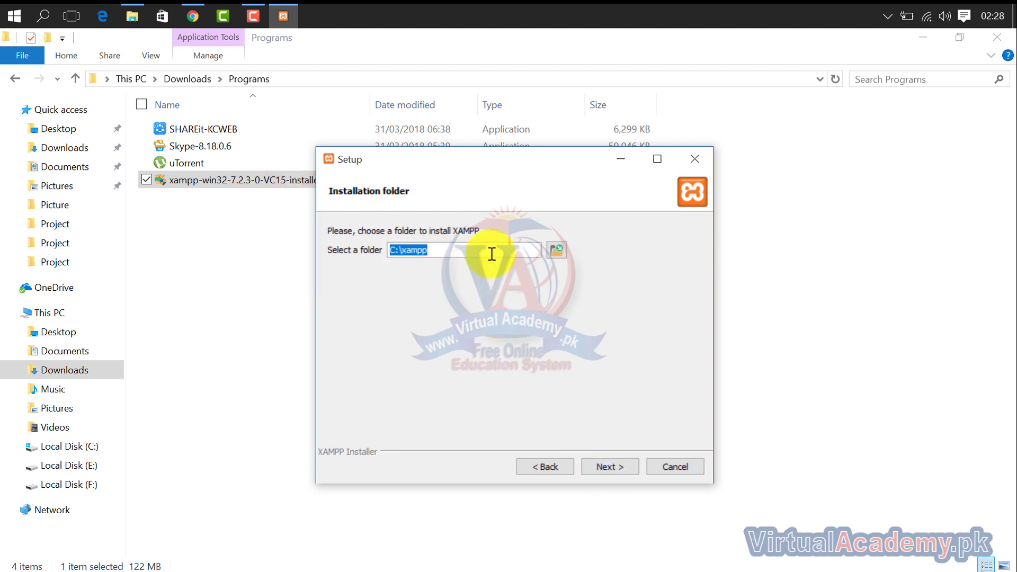
click(613, 470)
key(Return)
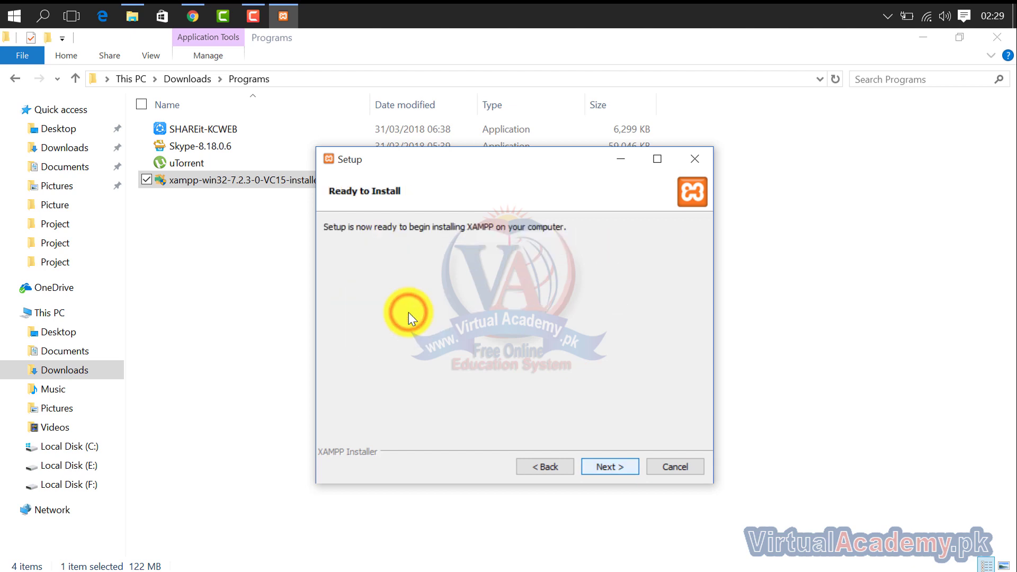
key(Return)
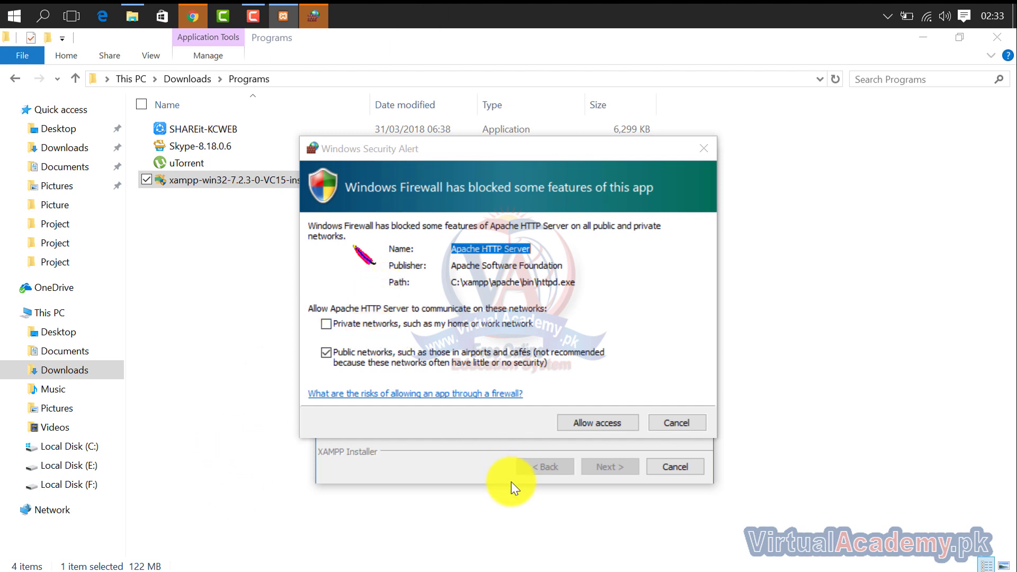
Allow Apache HTTP Server through the firewall on public networks and finish the setup, launching the Control Panel in English.
click(600, 427)
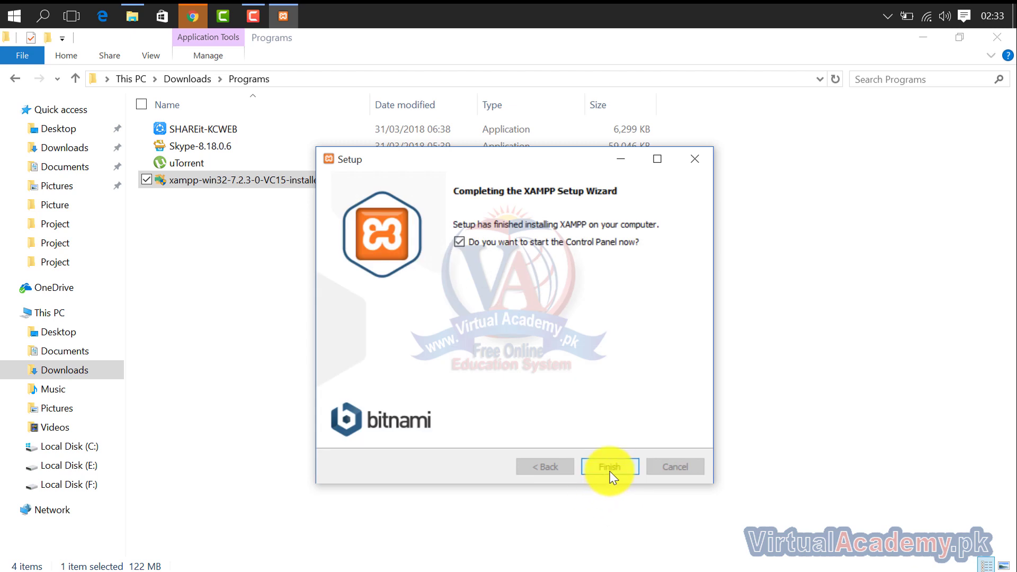
click(610, 472)
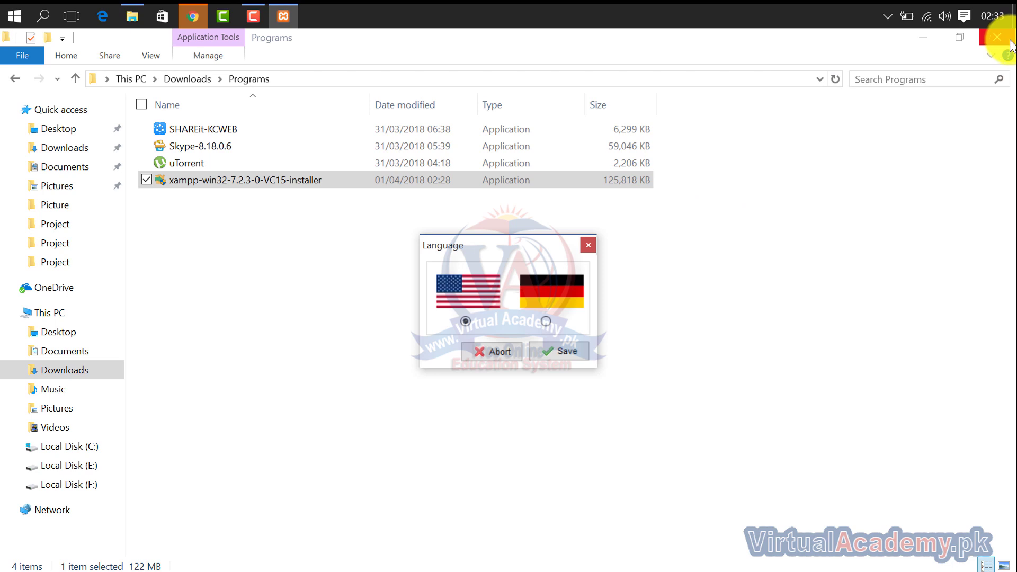
click(551, 352)
Close the browser window, then restore the hidden XAMPP Control Panel and place it near the middle of the desktop.
click(377, 238)
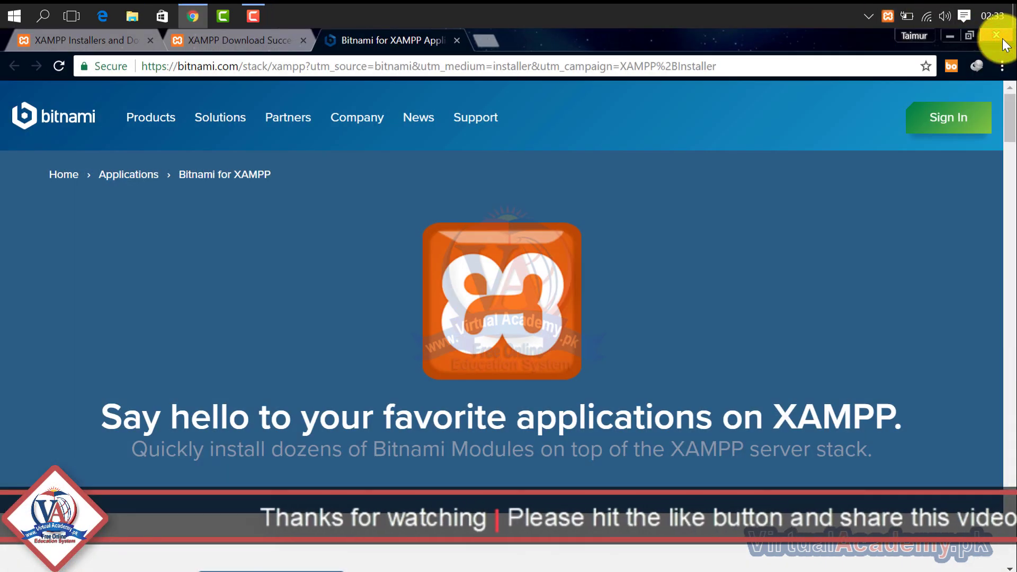
click(995, 35)
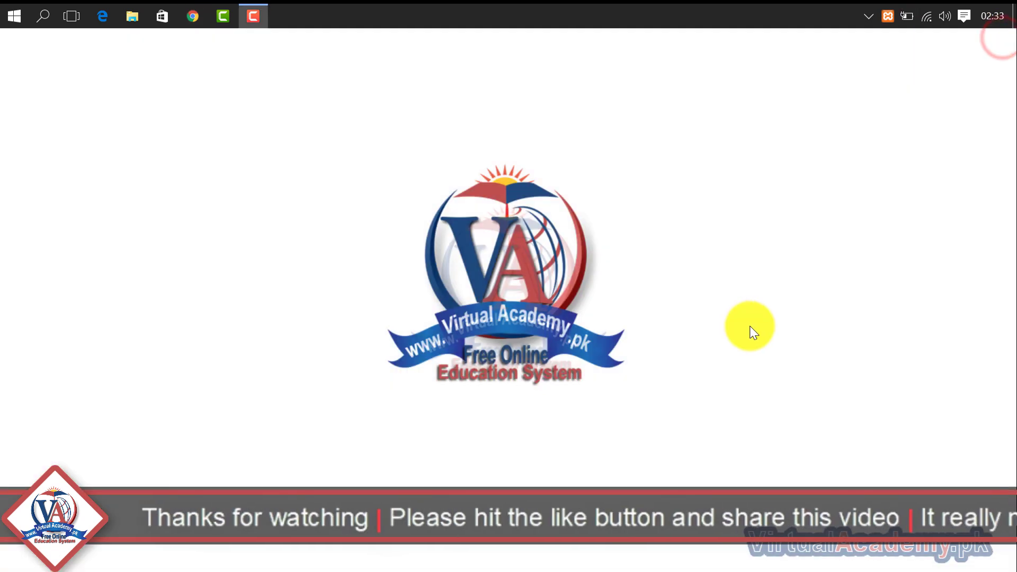
click(869, 16)
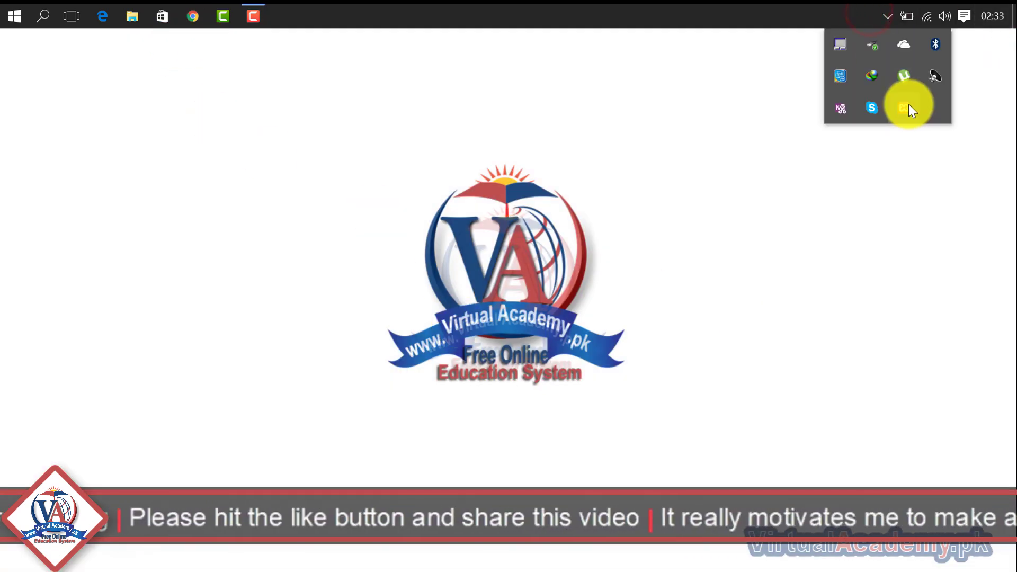
click(909, 106)
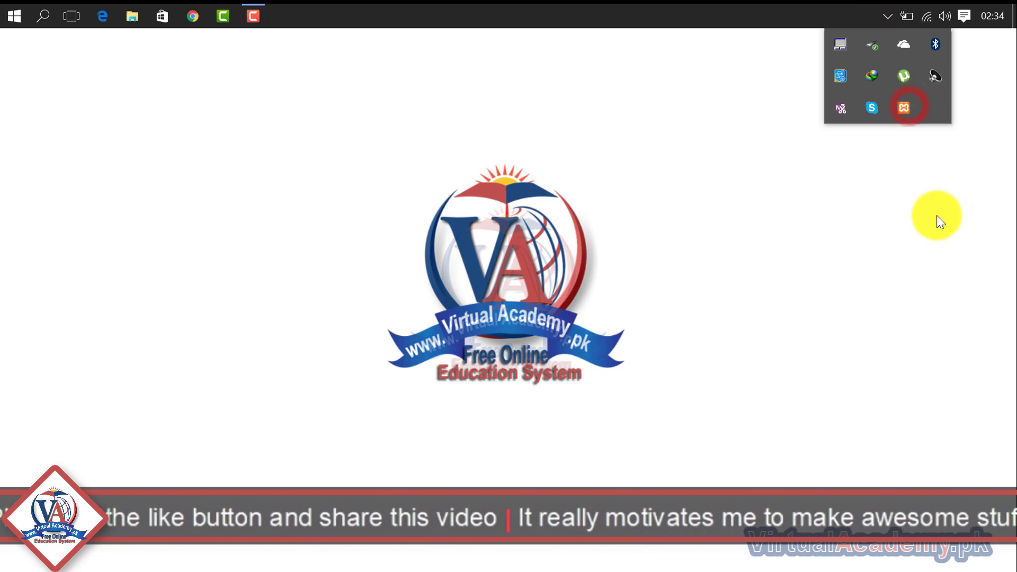
click(887, 16)
click(908, 108)
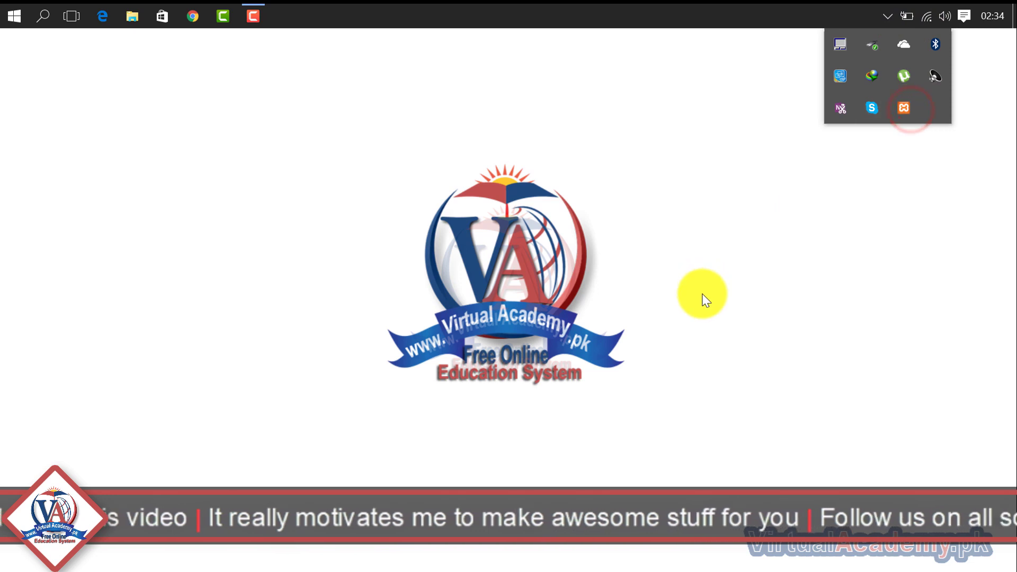
click(901, 107)
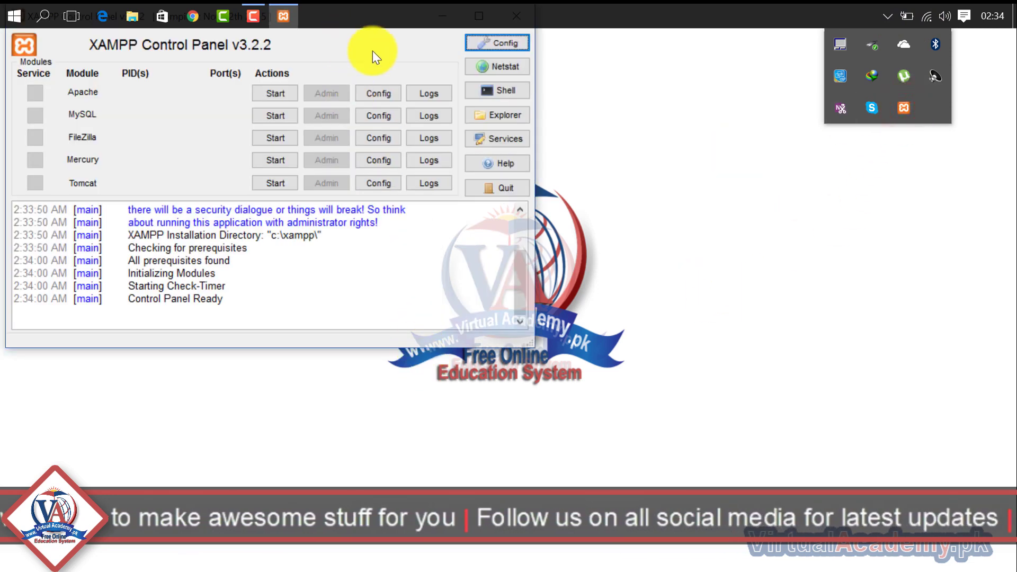
drag(377, 46, 573, 136)
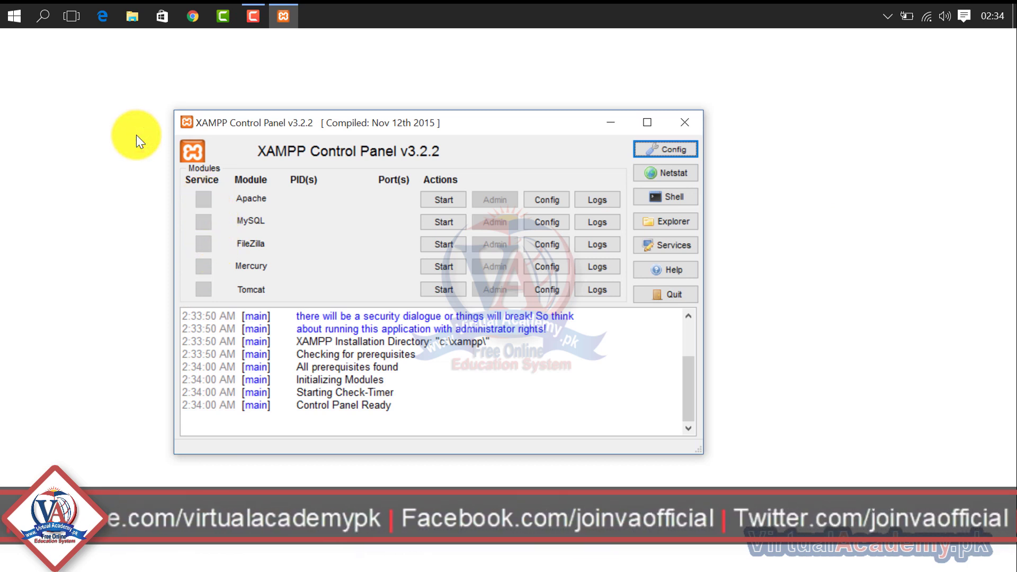
Start the Apache and MySQL modules and open MySQL's phpMyAdmin administration page.
click(443, 200)
click(445, 221)
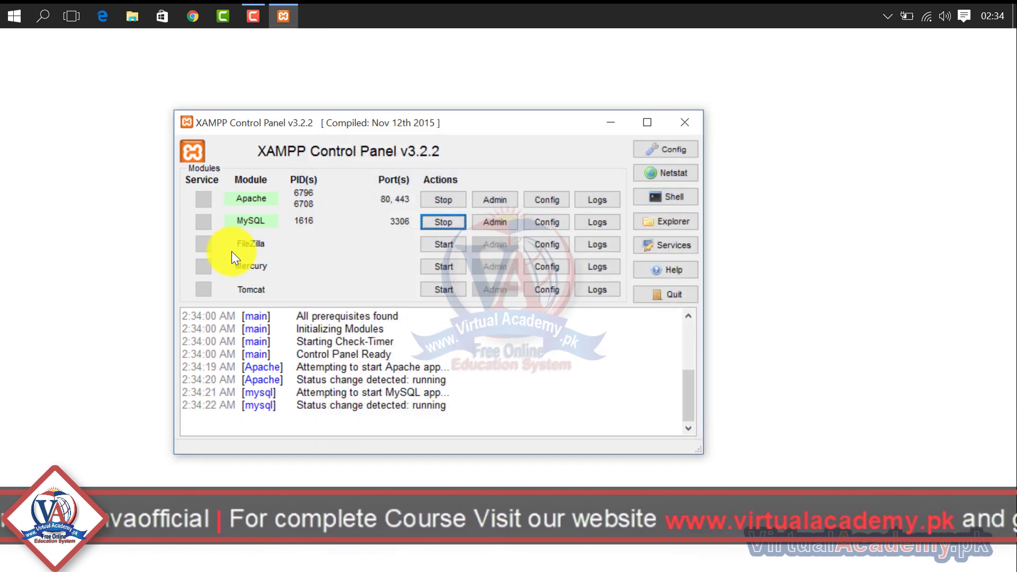
click(491, 222)
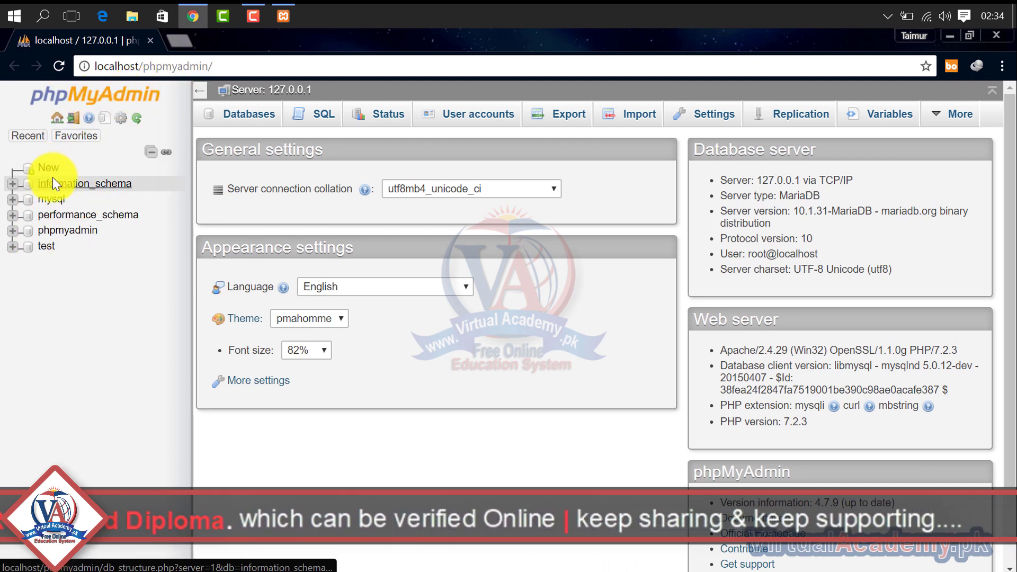
Look through the tables of the mysql database in phpMyAdmin and open its host table.
click(52, 199)
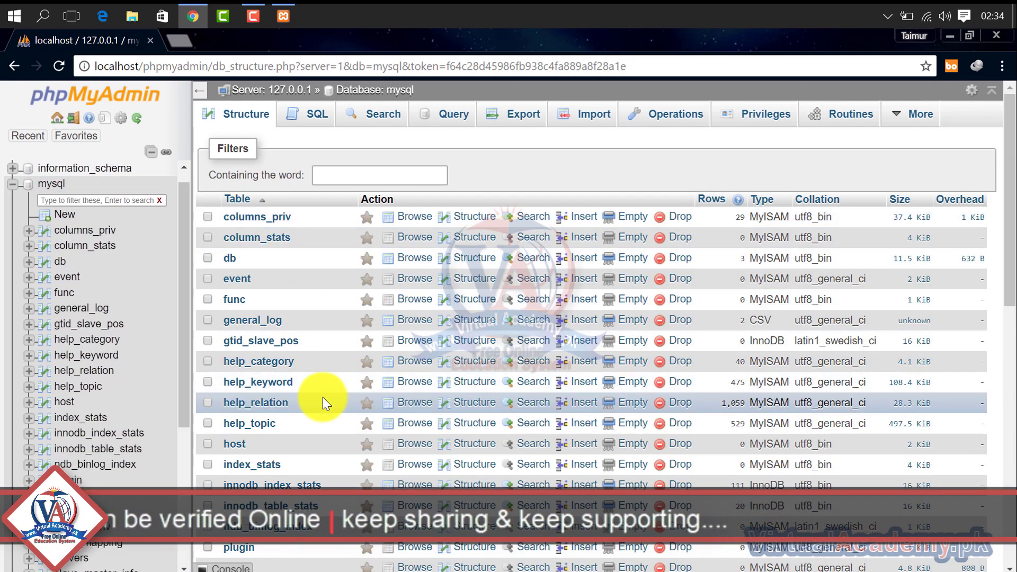
scroll(322, 396, down, 10)
scroll(323, 396, up, 8)
scroll(322, 396, up, 3)
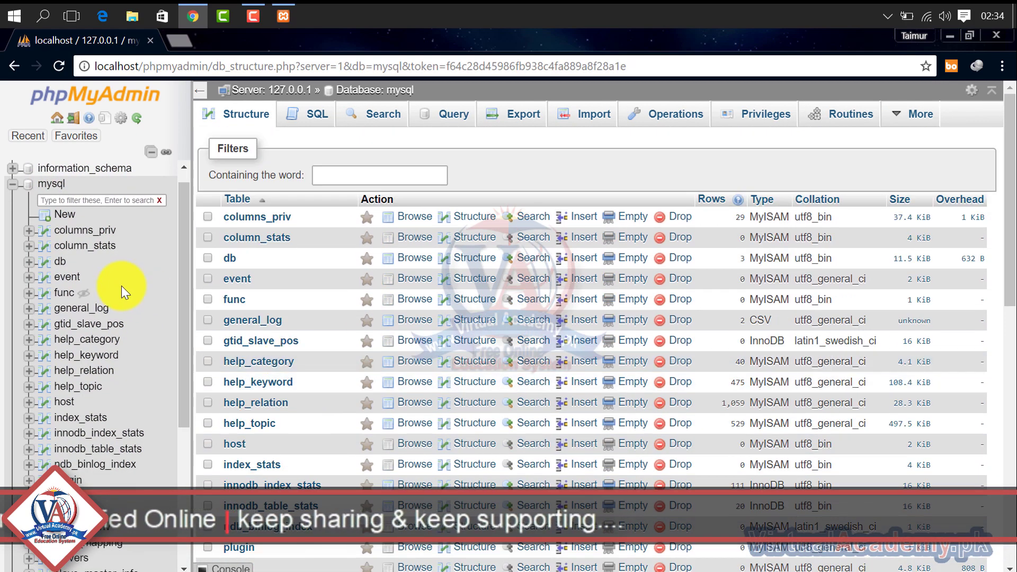
click(71, 404)
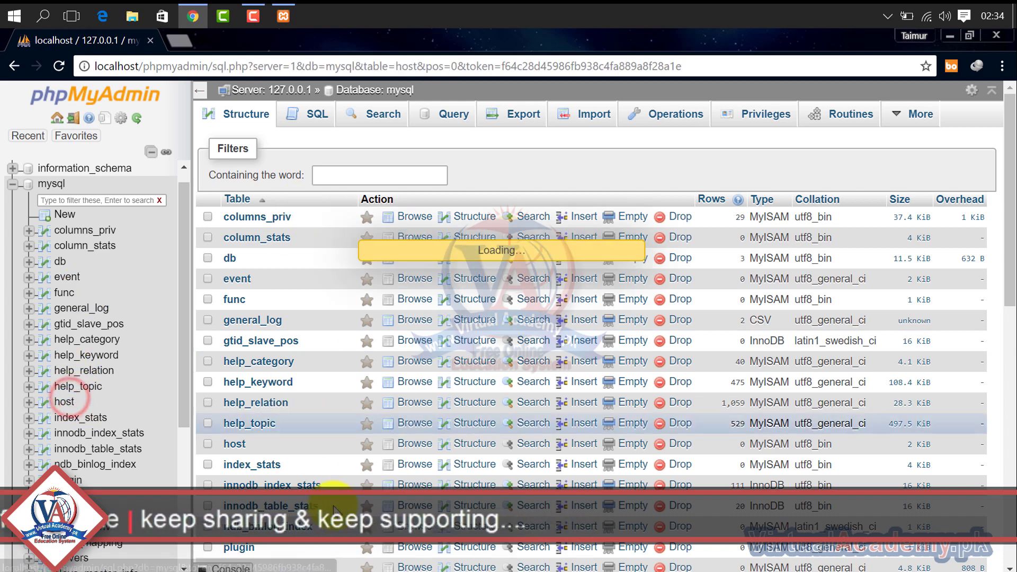